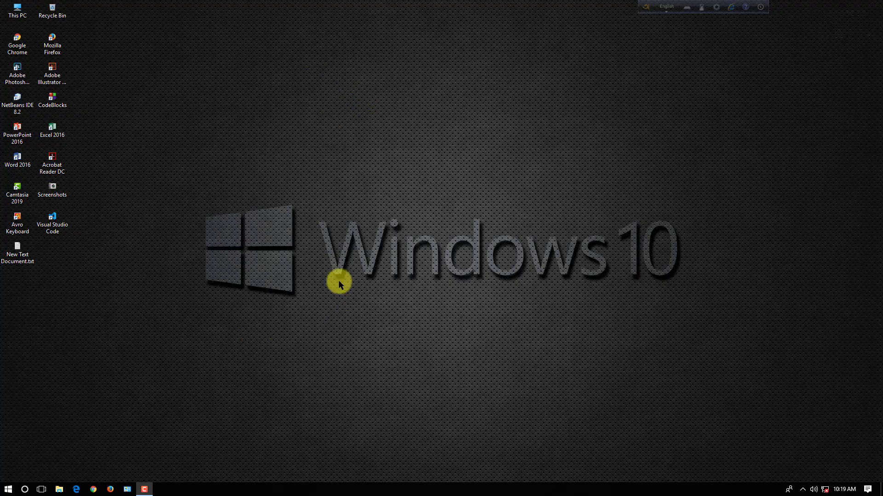
Right-click an empty spot on the desktop to bring up its shortcut menu.
right_click(271, 292)
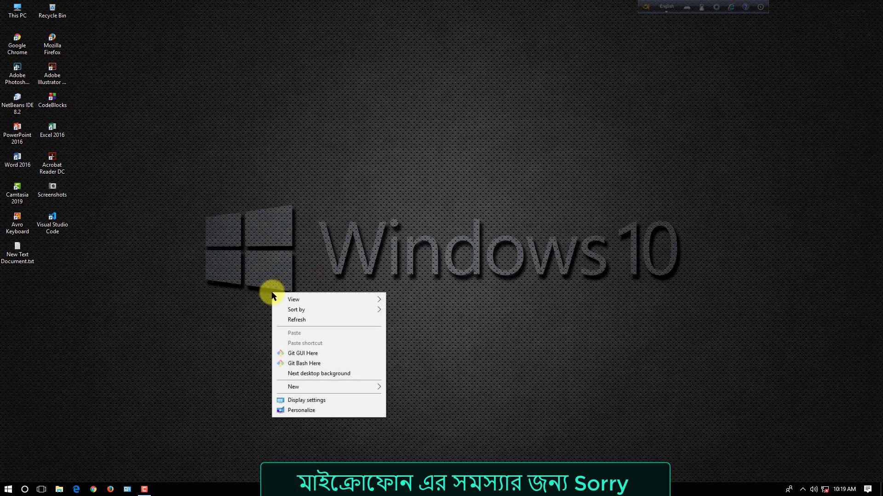
Switch the wallpaper to the next desktop background, the turquoise-water island photo.
left_click(299, 373)
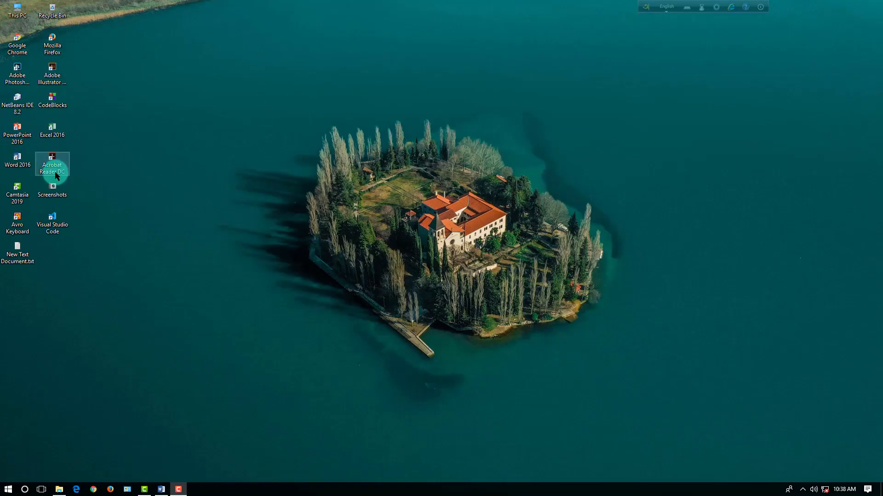
Launch Word 2016 maximized and scroll through the start screen's template gallery.
double_click(13, 165)
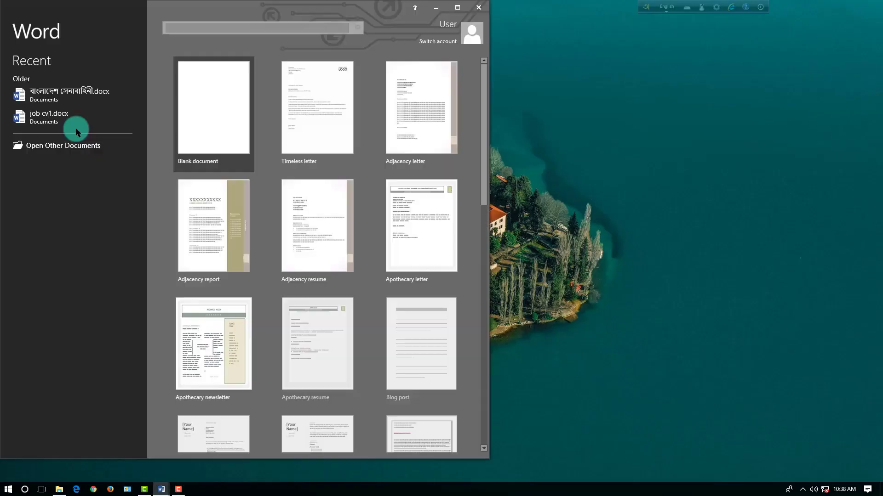
double_click(450, 8)
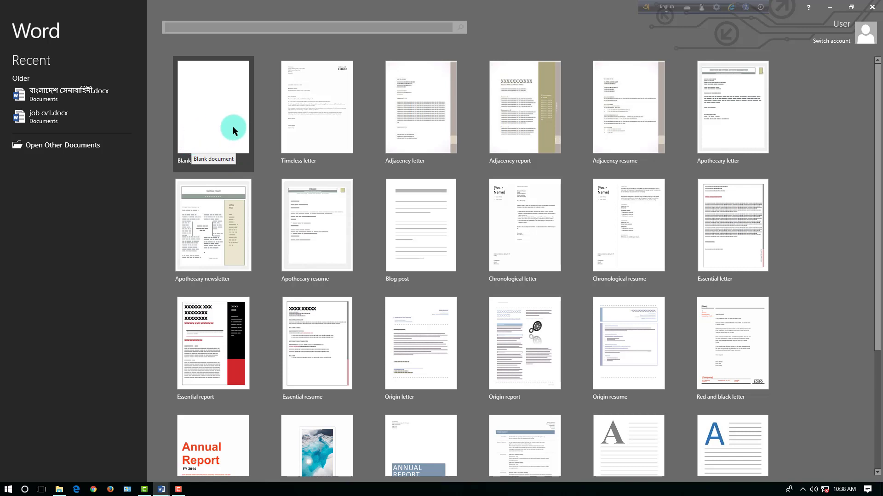
mouse_move(420, 344)
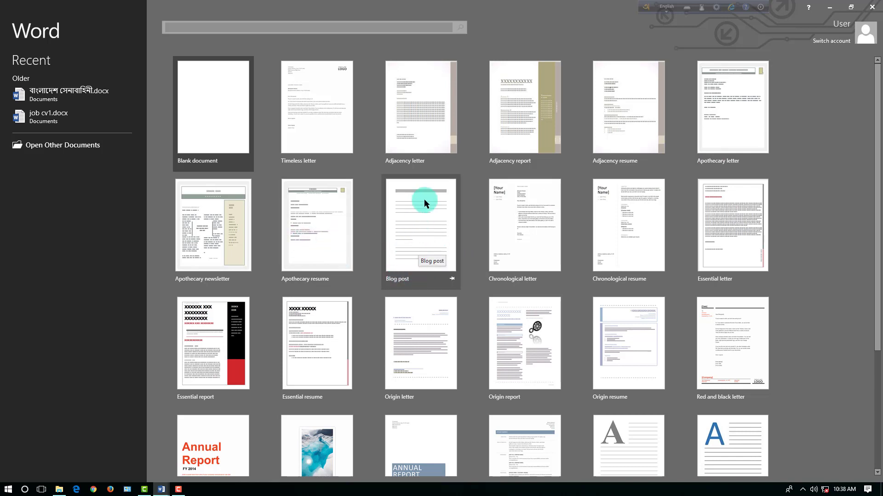
scroll(419, 319, "down", 3)
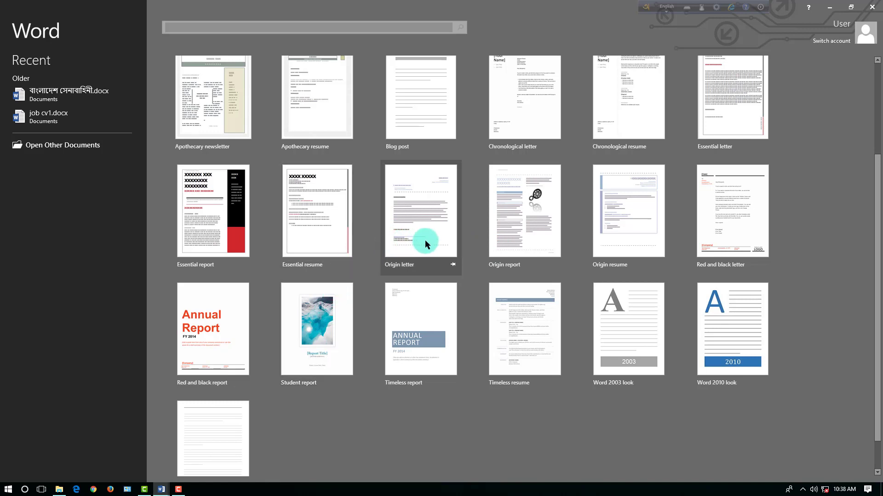
scroll(421, 256, "up", 3)
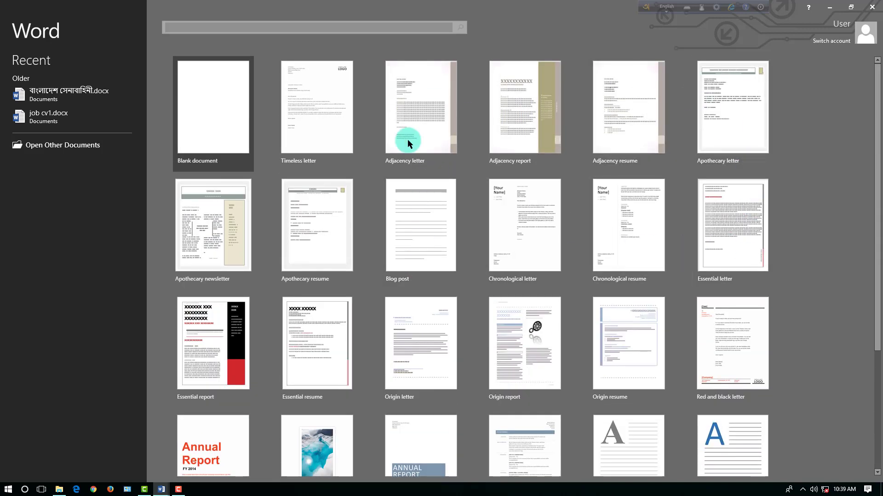
Create a blank document and type the word johuuighu on its first line.
left_click(220, 103)
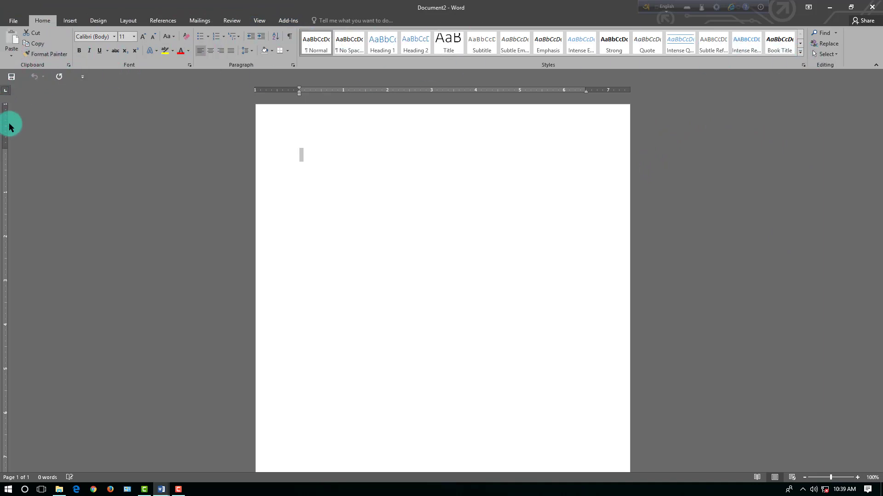
left_click(303, 156)
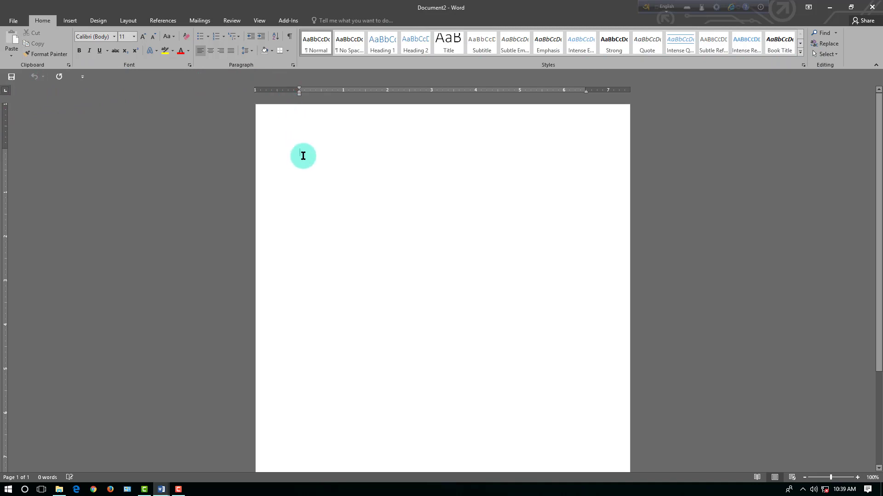
type("Hghu")
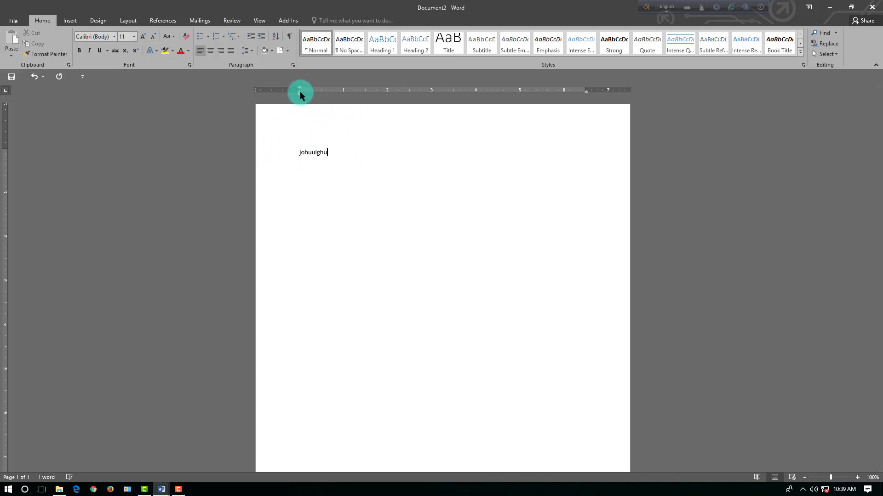
Drag the ruler's left indent further left and shrink the top margin.
left_click_drag(299, 92, 282, 91)
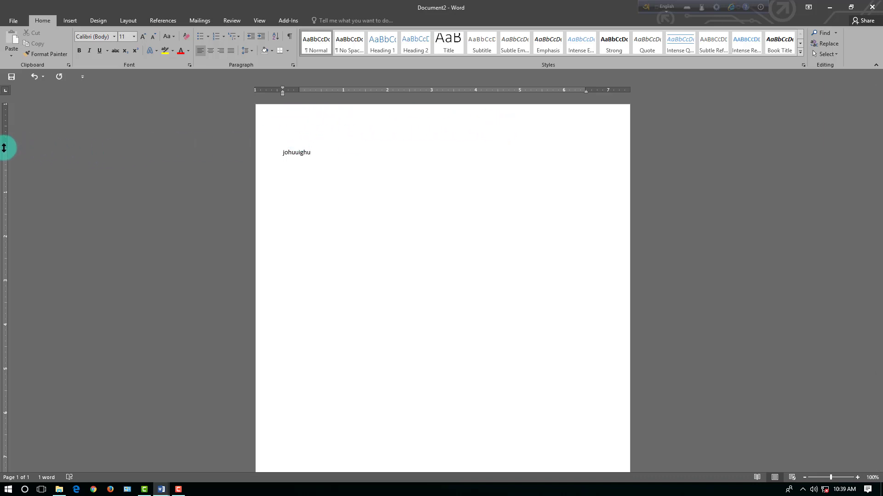
left_click_drag(4, 148, 12, 129)
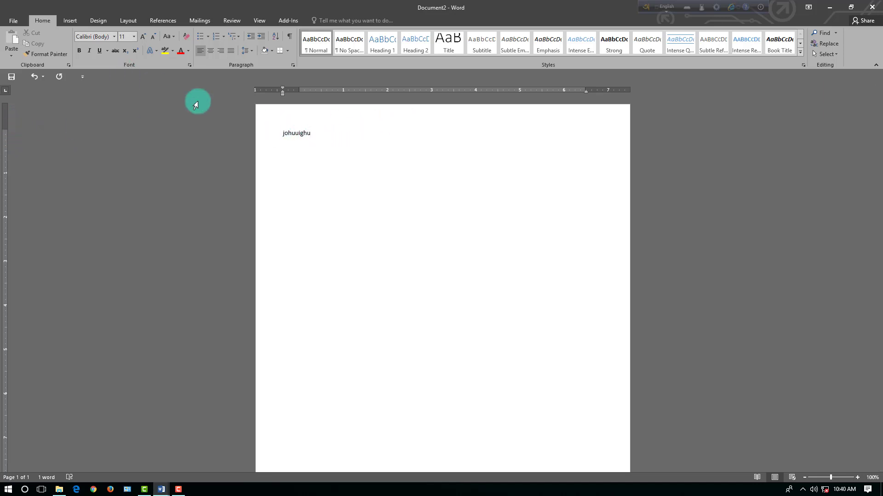
scroll(880, 297, "down", 1)
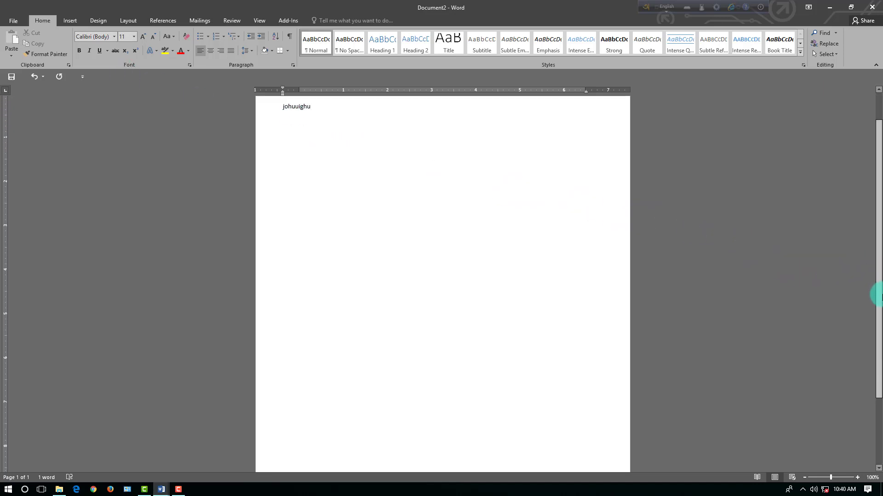
mouse_move(878, 296)
left_mouse_down()
mouse_move(879, 209)
mouse_move(879, 239)
mouse_move(851, 299)
left_mouse_up()
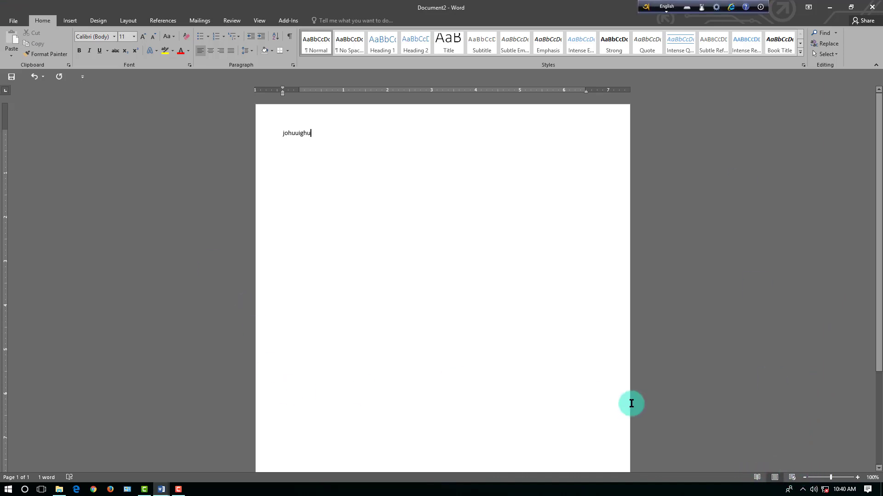
left_click(791, 477)
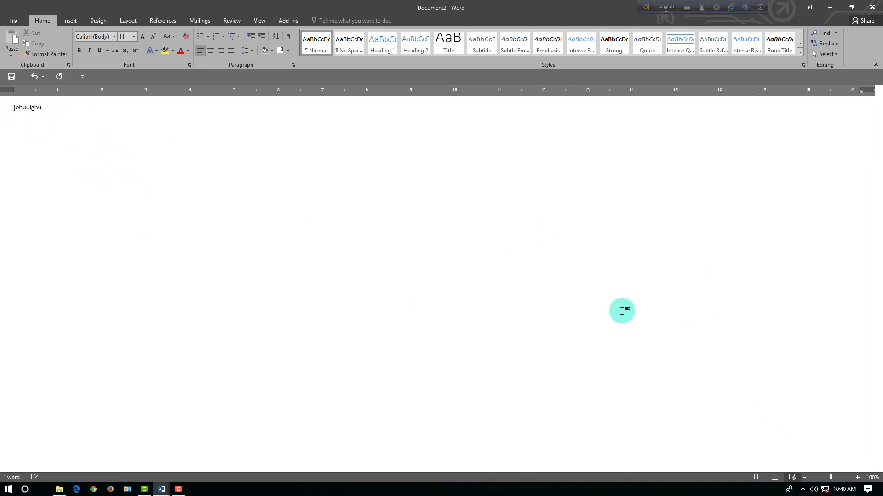
left_click(756, 477)
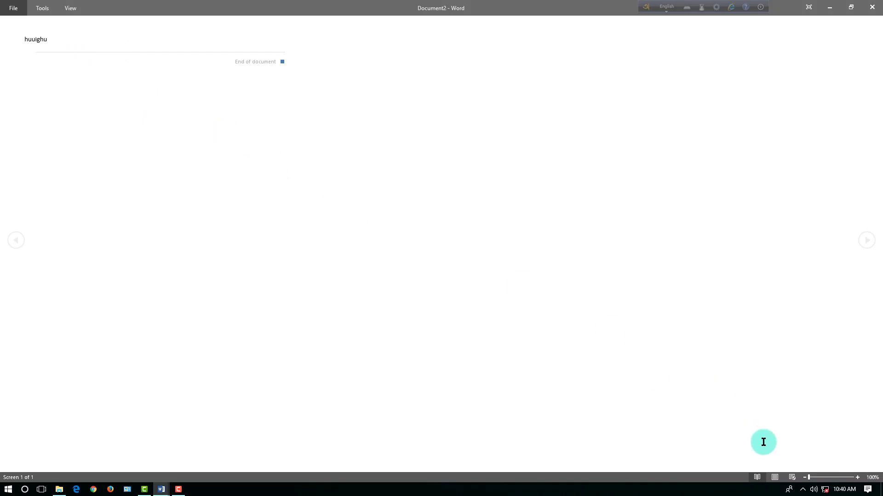
left_click(775, 479)
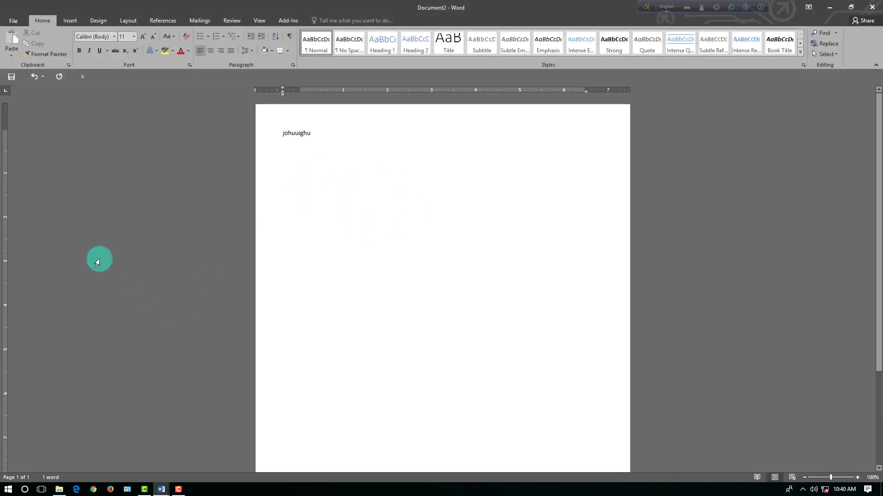
Zoom through 116%, 64% and 284%, settle at 108%, then minimize Word.
left_click(833, 478)
left_click_drag(826, 478, 822, 478)
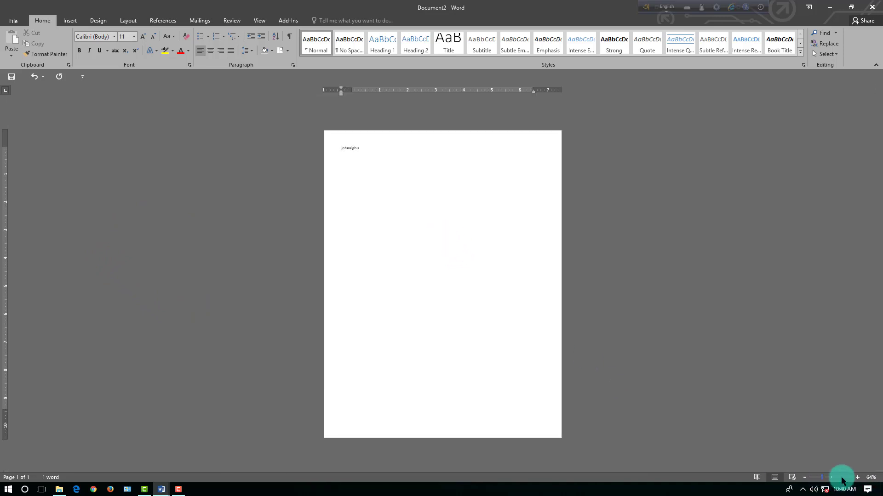
left_click(842, 478)
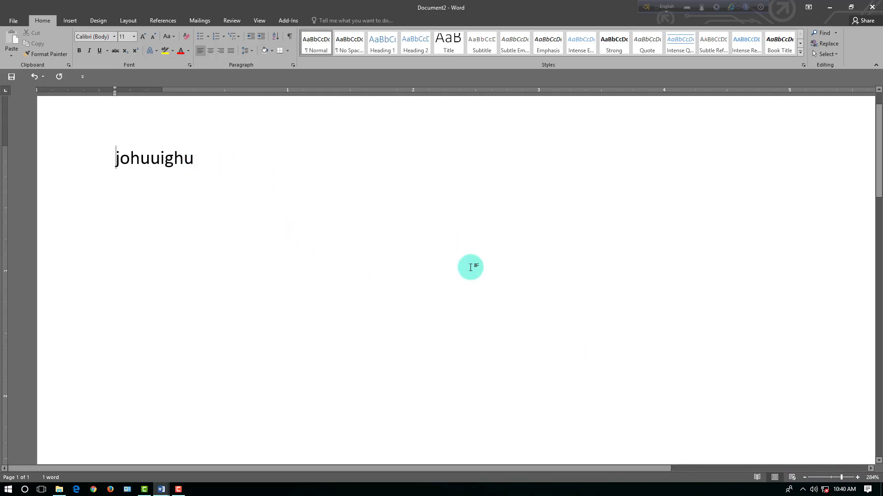
left_click(832, 478)
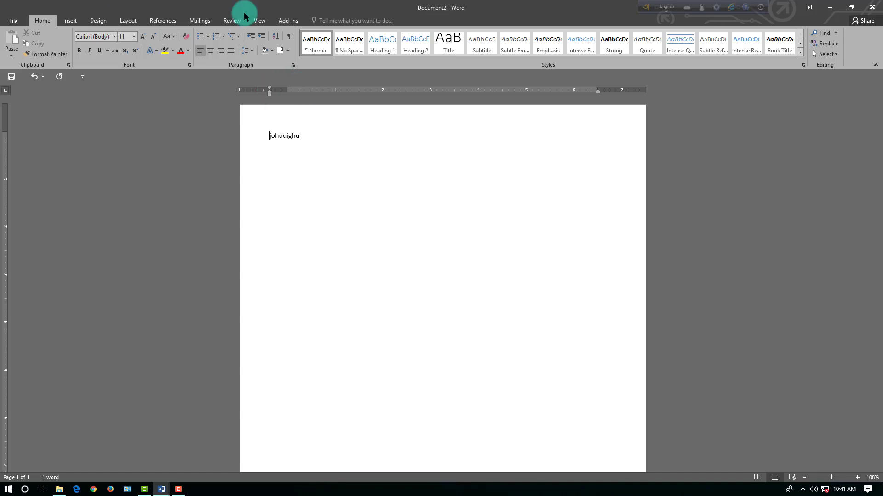
left_click(829, 7)
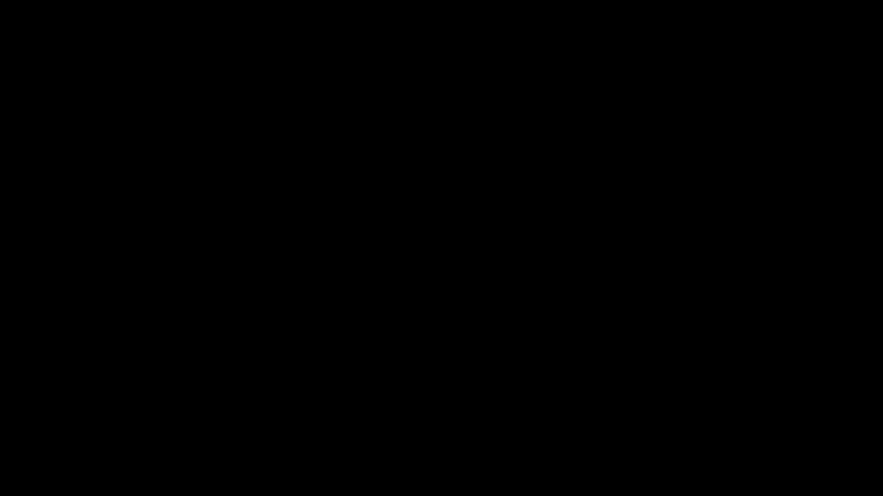